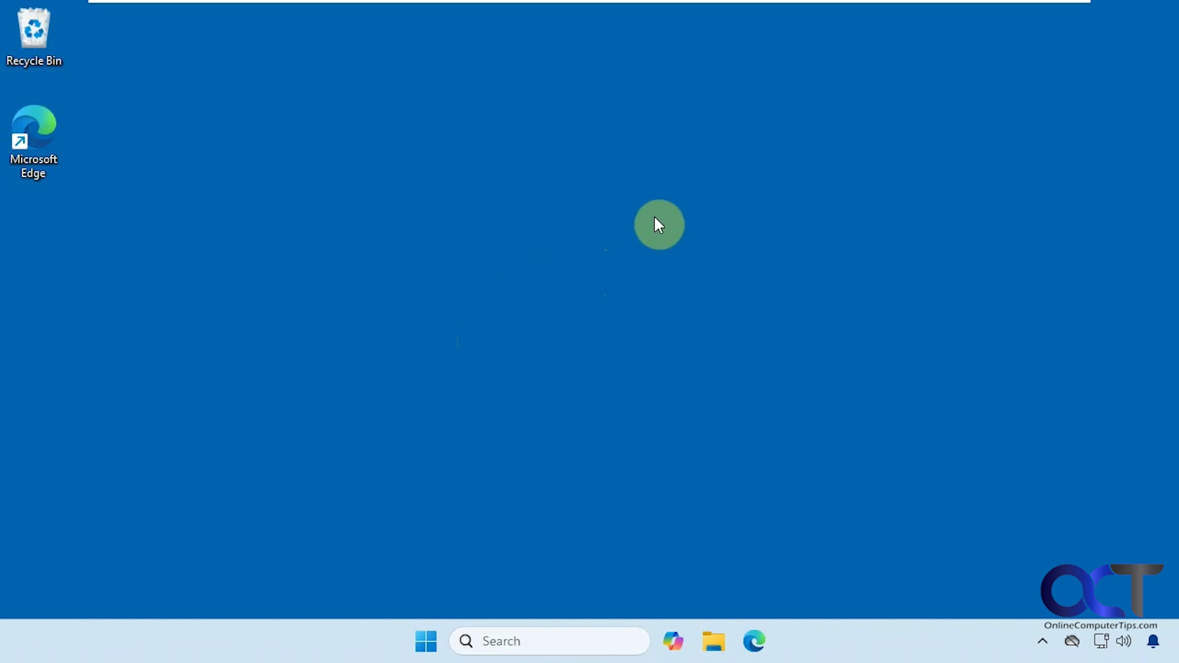
Enable 'Restore previous folder windows at logon' in File Explorer's Folder Options and confirm
{"action": "left_click", "coordinate": [712, 640]}
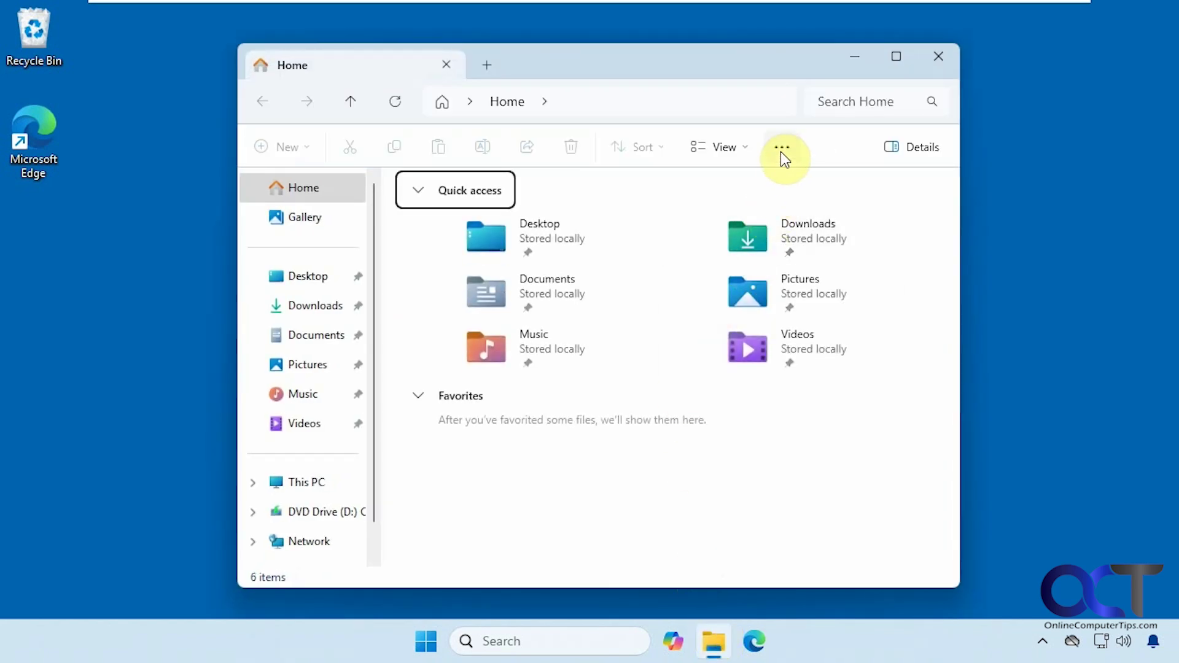
{"action": "left_click", "coordinate": [780, 147]}
{"action": "left_click", "coordinate": [722, 350]}
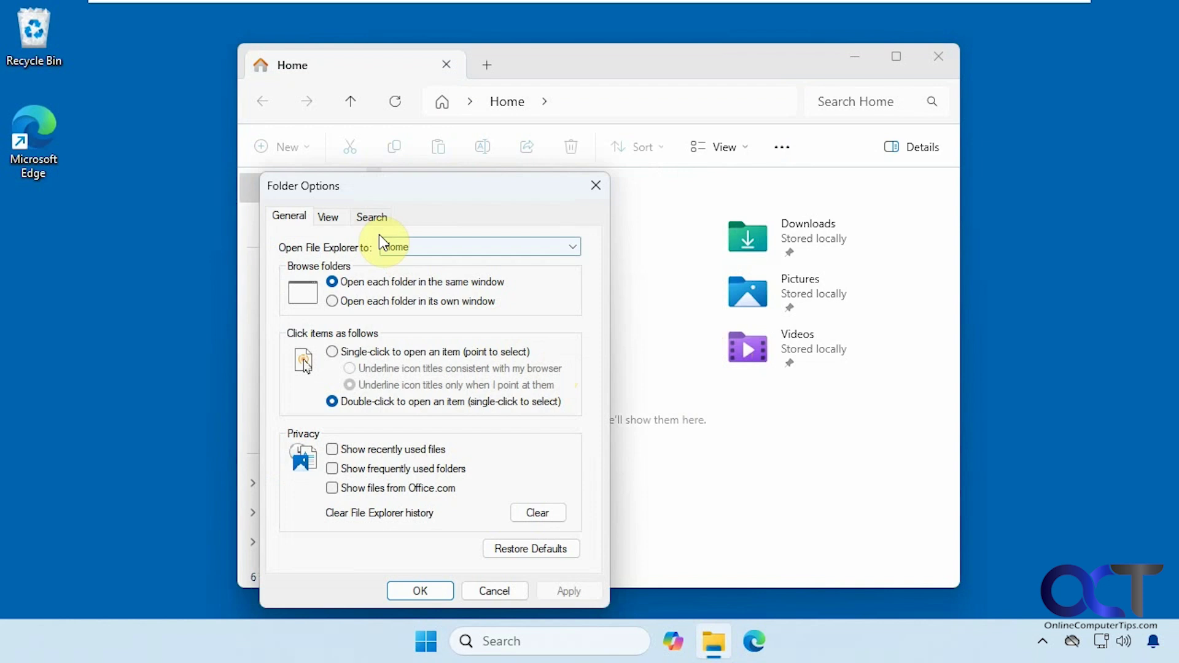
{"action": "left_click", "coordinate": [328, 217]}
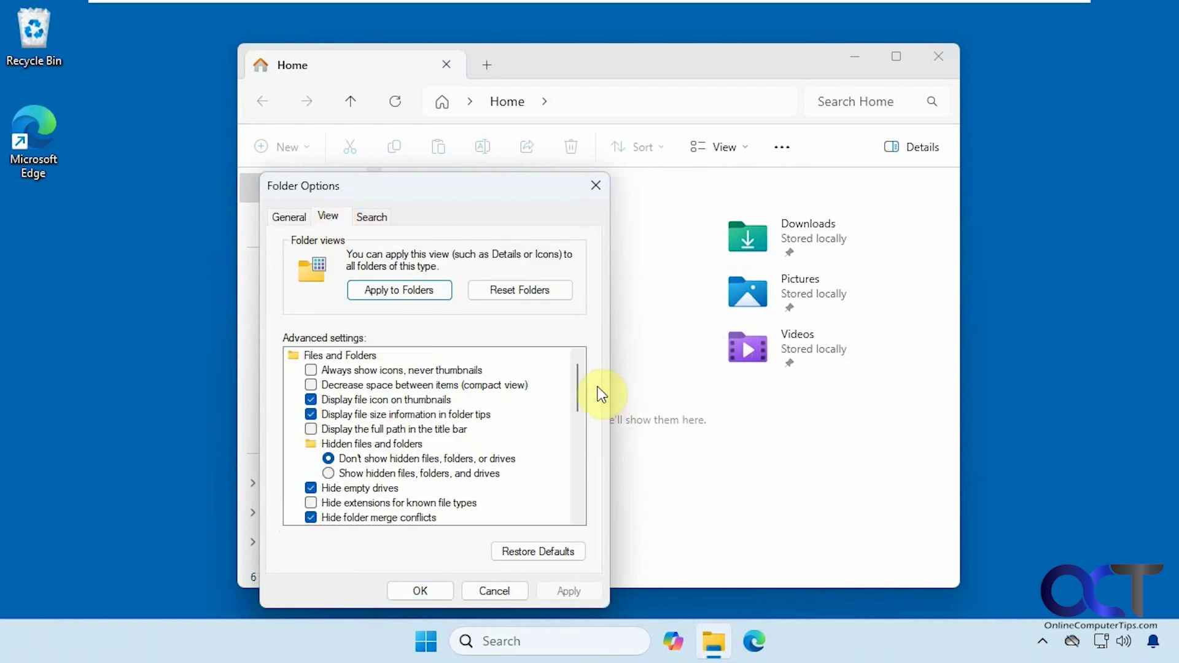
{"action": "left_click_drag", "start_coordinate": [580, 386], "coordinate": [576, 428]}
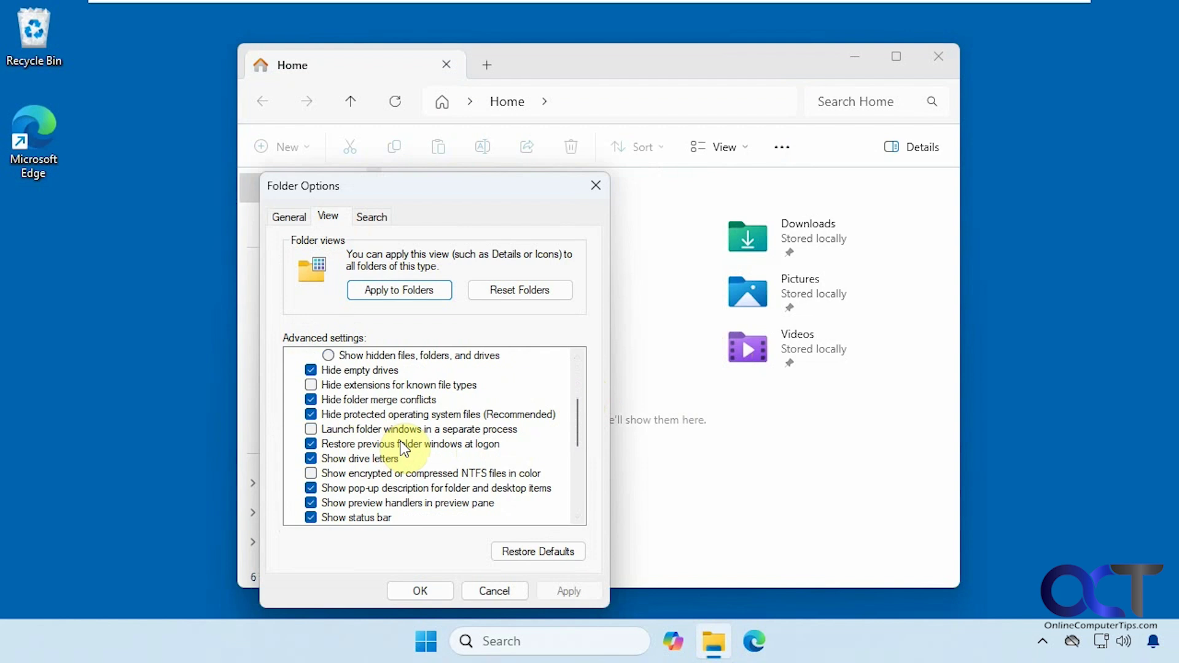
{"action": "left_click", "coordinate": [421, 591]}
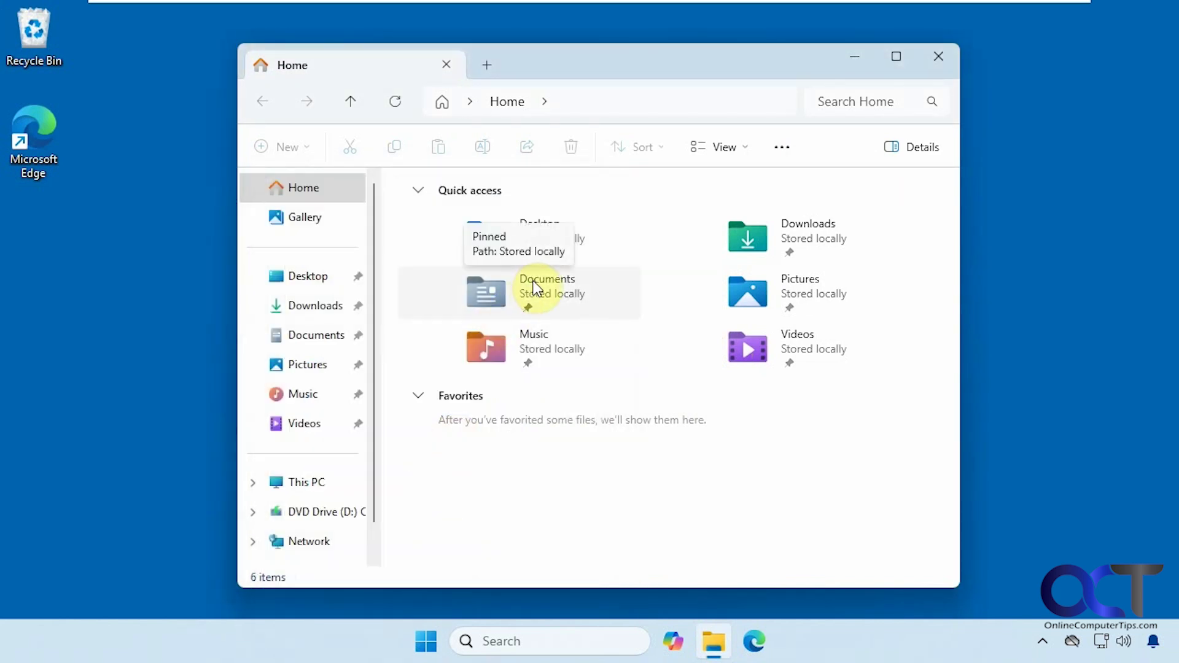
Open Downloads in the first tab and Pictures in a second tab
{"action": "left_click", "coordinate": [794, 238]}
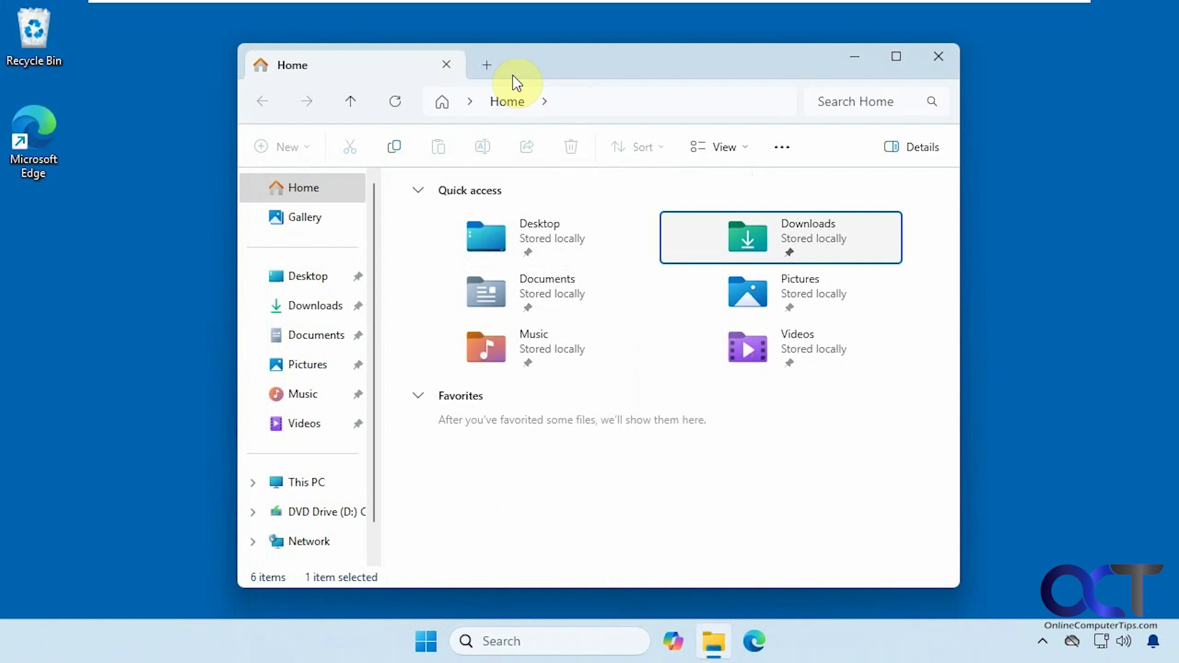
{"action": "double_click", "coordinate": [780, 226]}
{"action": "left_click", "coordinate": [486, 67]}
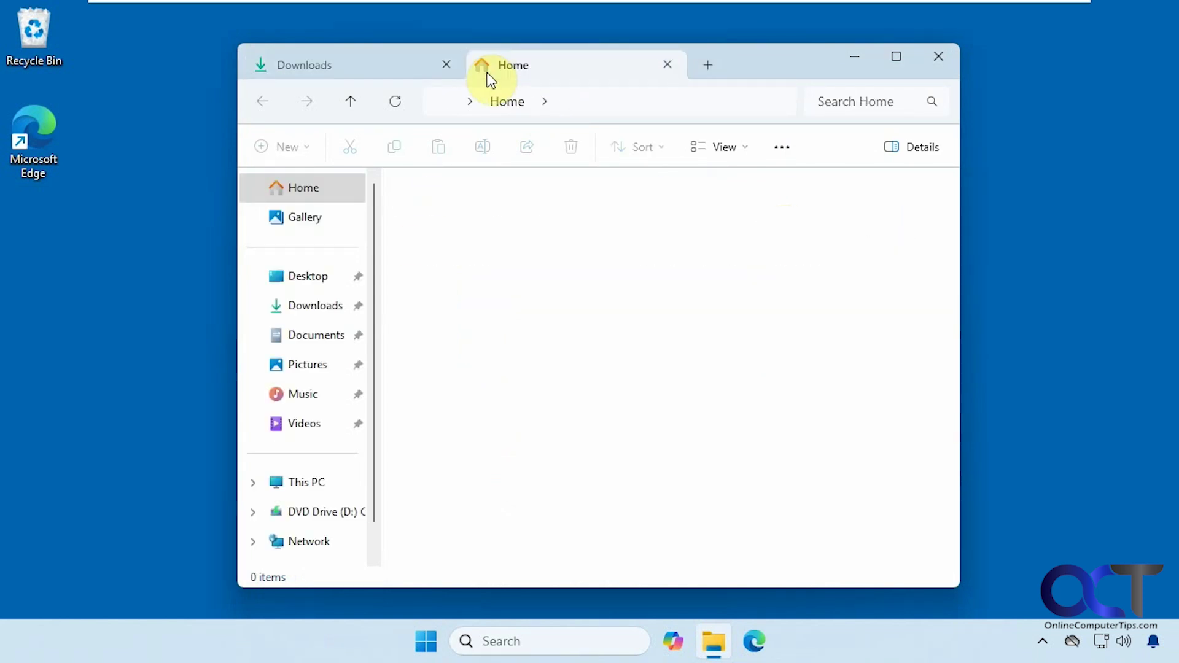
{"action": "left_click", "coordinate": [308, 365]}
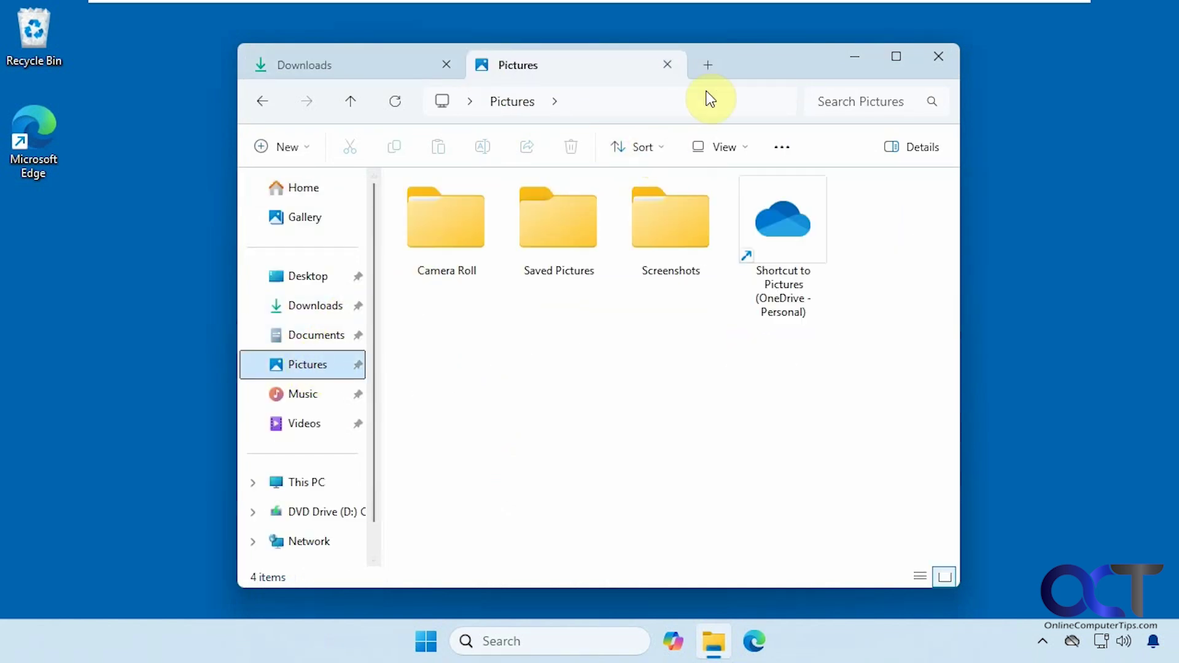
Open Local Disk (C:) in a third tab and C:\Windows in a fourth tab
{"action": "left_click", "coordinate": [707, 65]}
{"action": "left_click", "coordinate": [307, 482]}
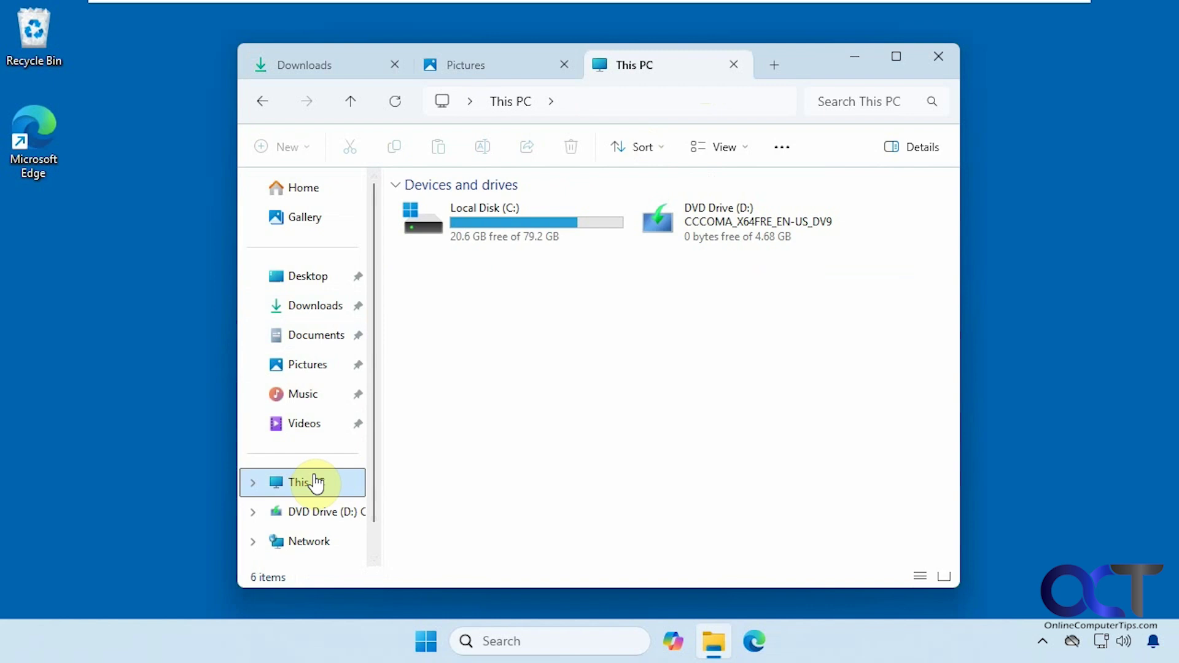
{"action": "double_click", "coordinate": [498, 226]}
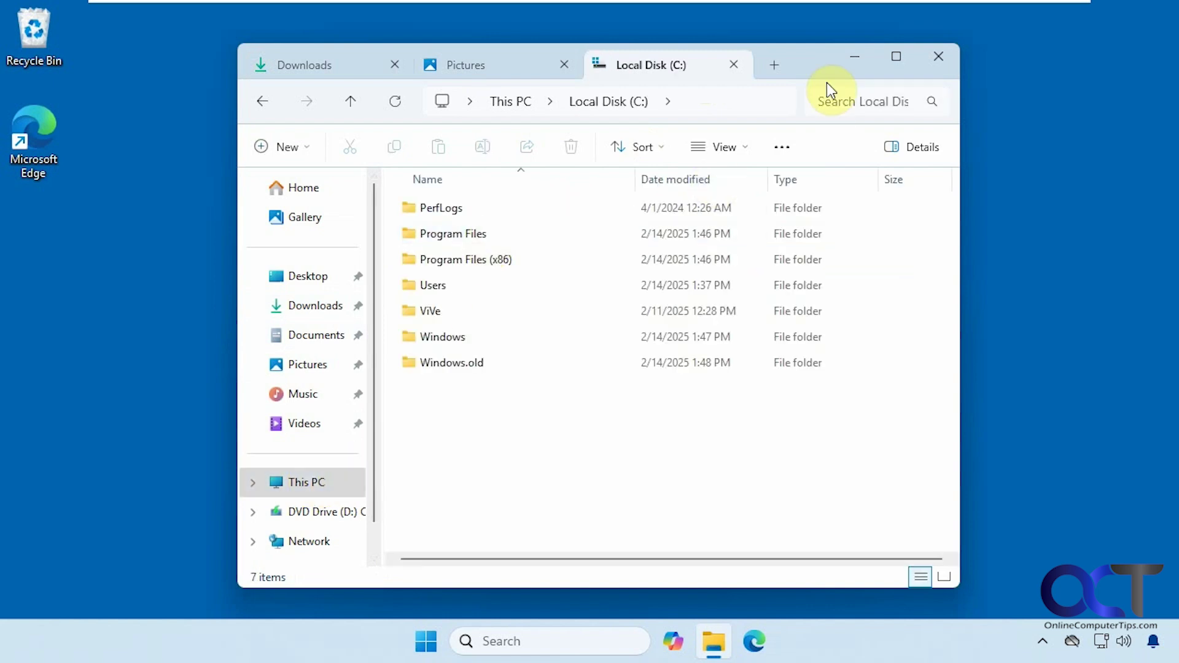
{"action": "left_click", "coordinate": [778, 64]}
{"action": "left_click", "coordinate": [307, 482]}
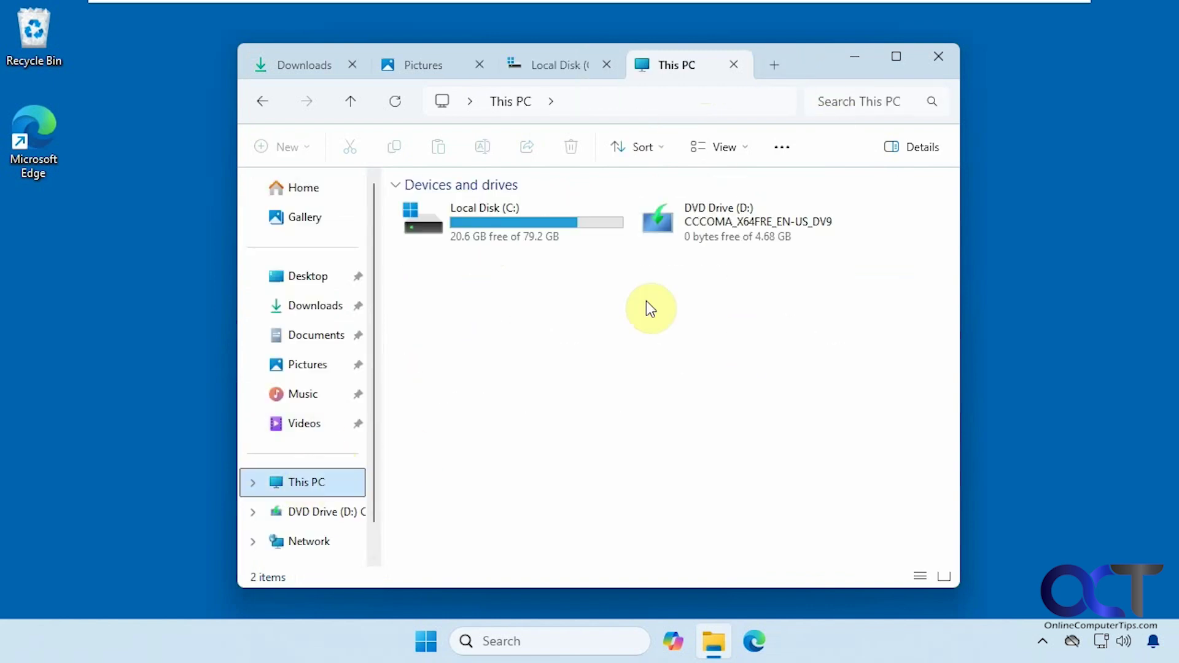
{"action": "left_click", "coordinate": [513, 222]}
{"action": "double_click", "coordinate": [520, 216]}
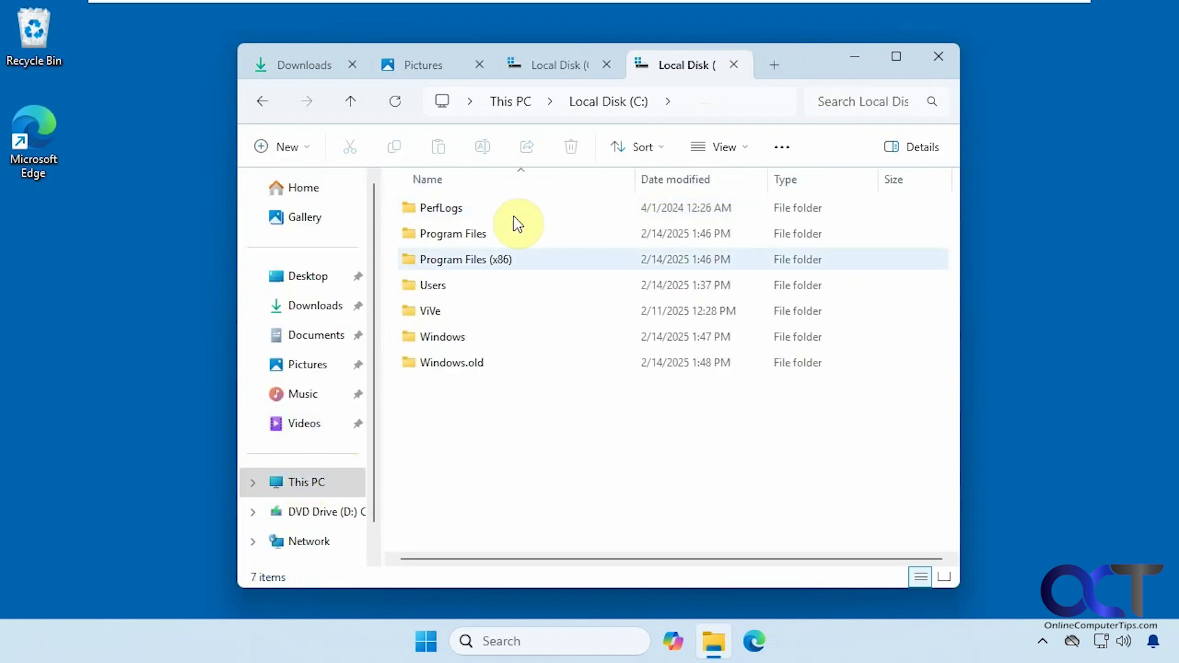
{"action": "double_click", "coordinate": [429, 337]}
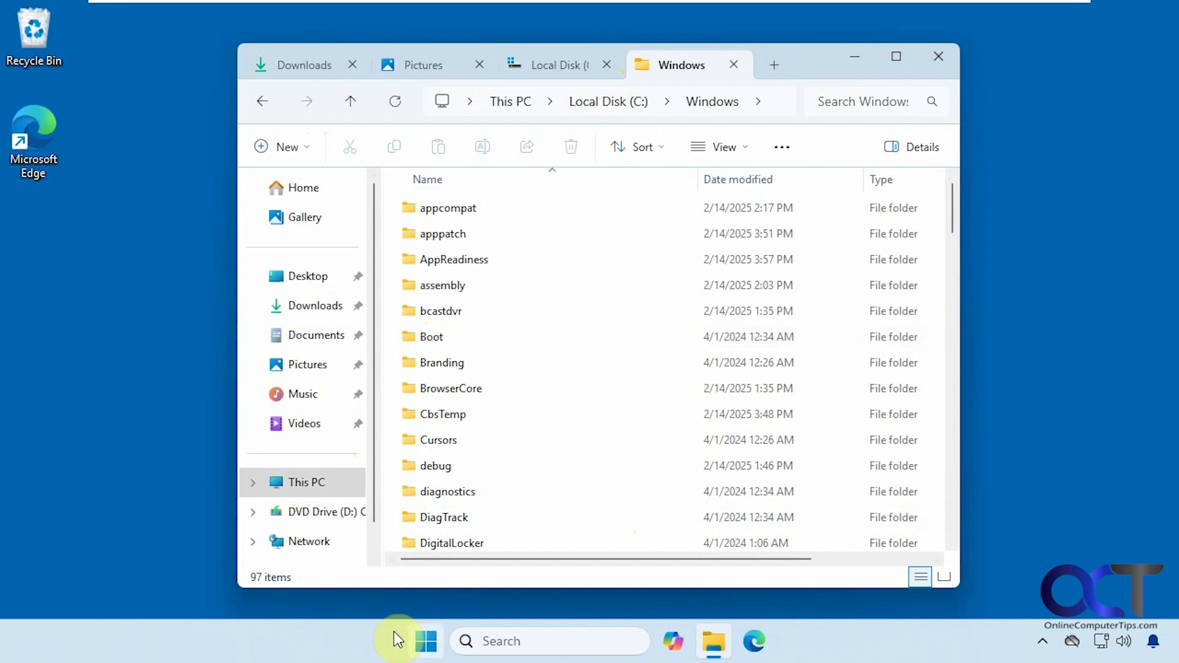
Sign out and back in, check the four restored tabs, then close the window
{"action": "left_click", "coordinate": [426, 640]}
{"action": "left_click", "coordinate": [424, 578]}
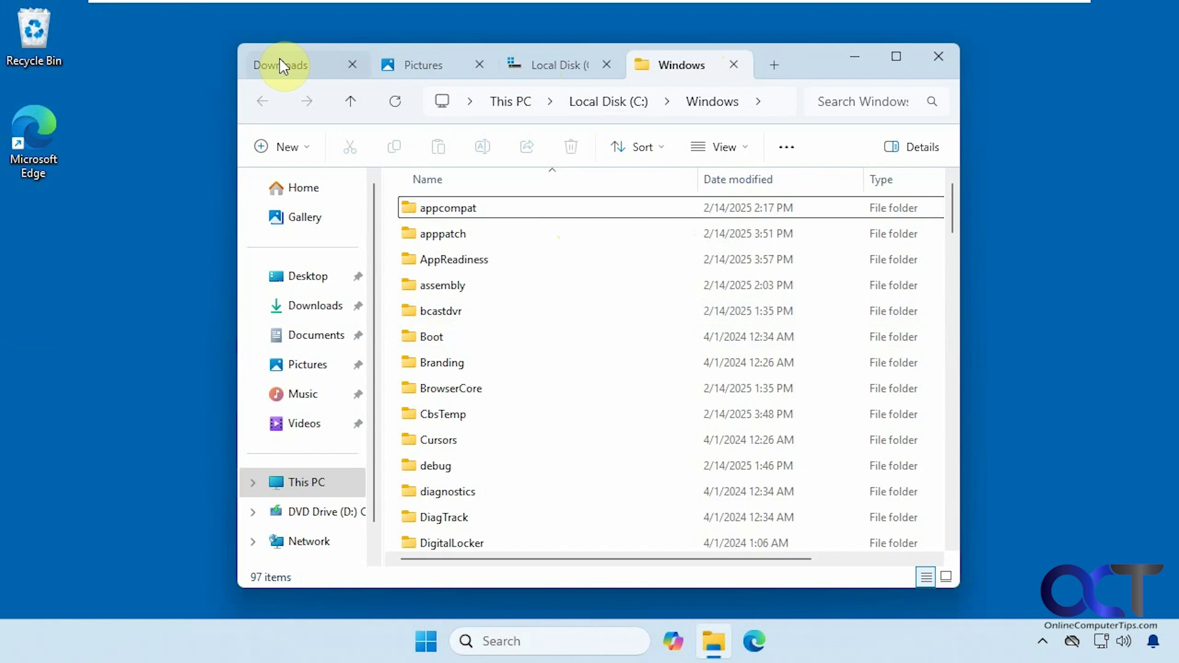
{"action": "left_click", "coordinate": [83, 227]}
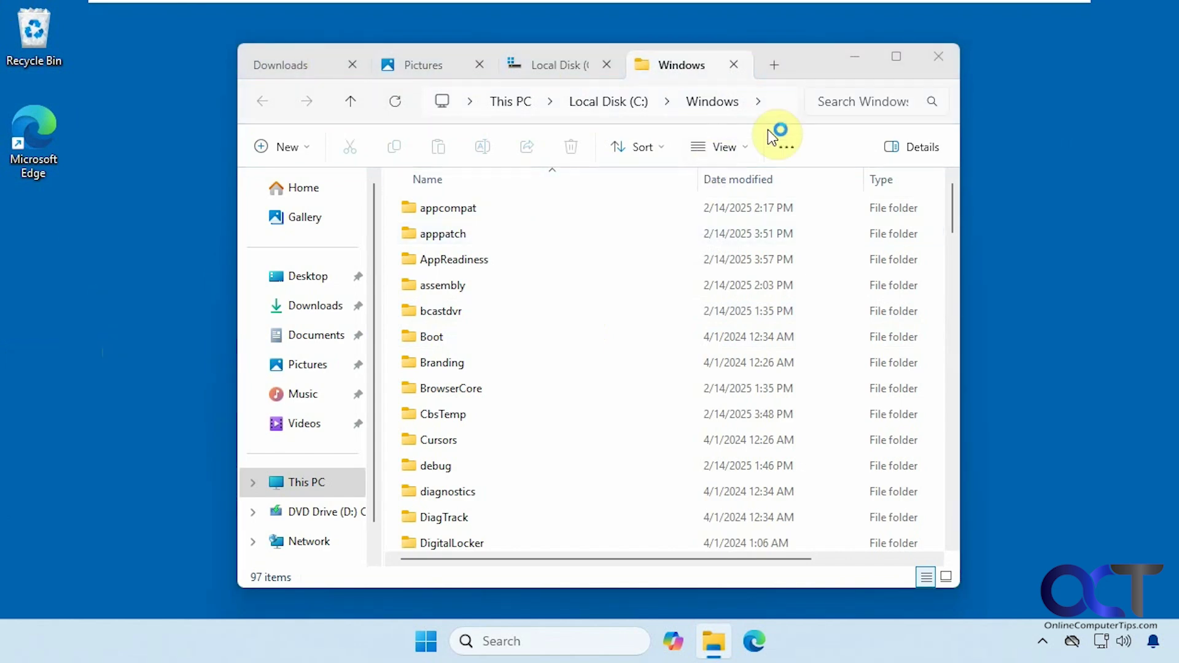
{"action": "left_click", "coordinate": [939, 57]}
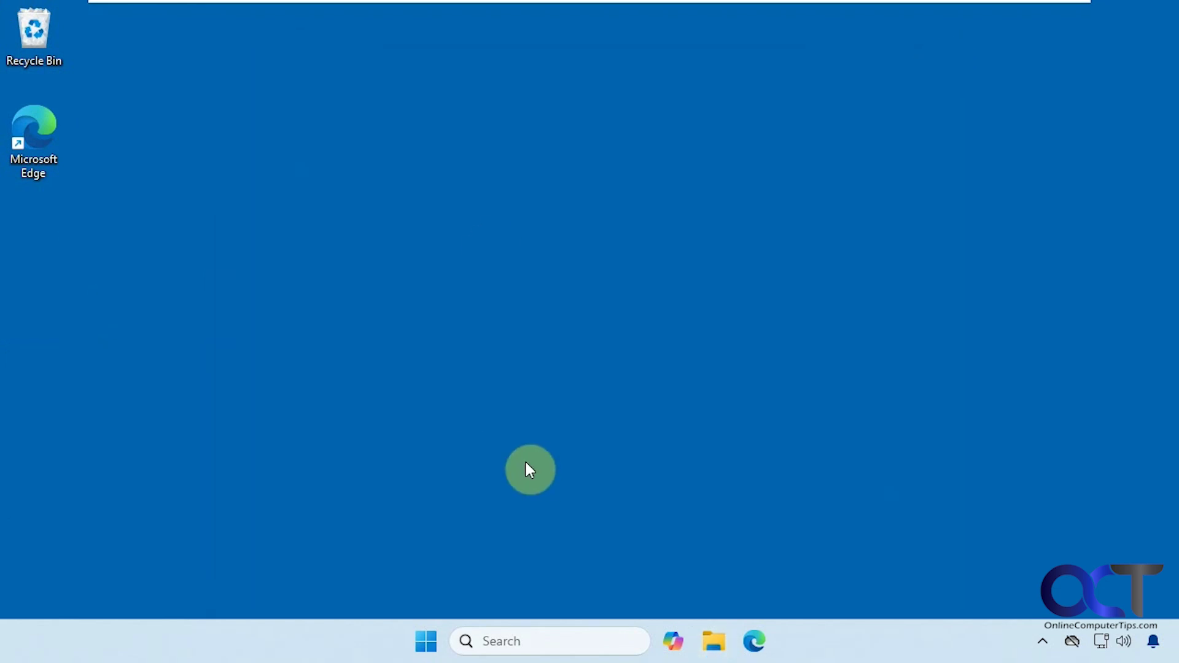
{"action": "left_click", "coordinate": [714, 642]}
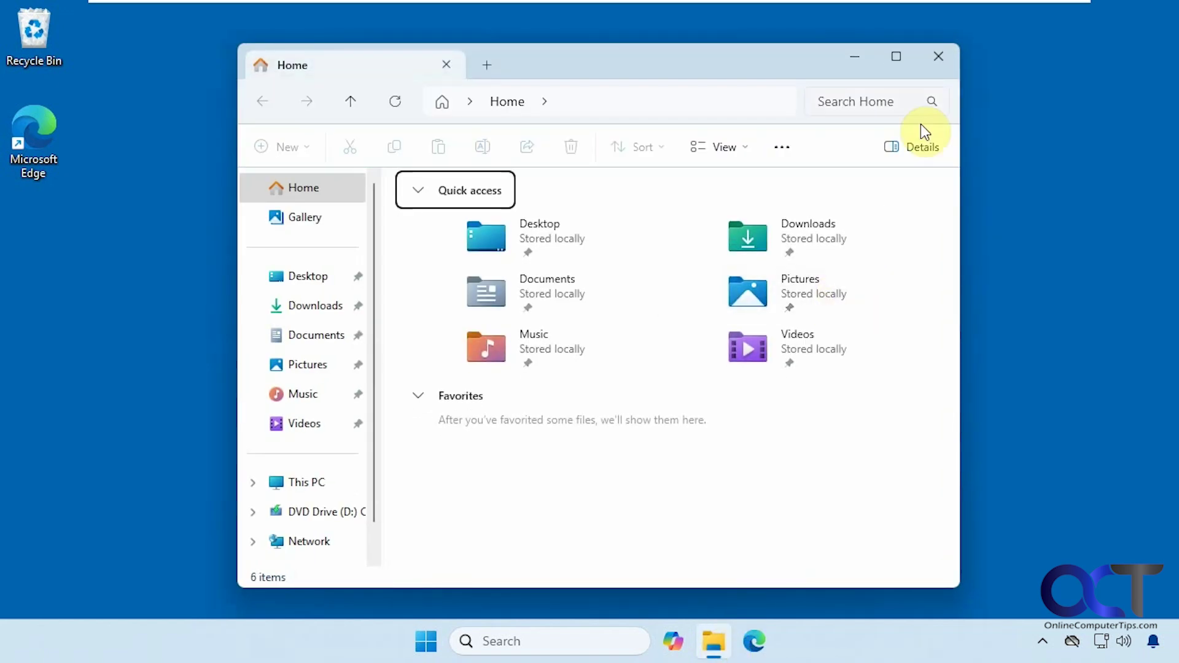
{"action": "left_click", "coordinate": [943, 58]}
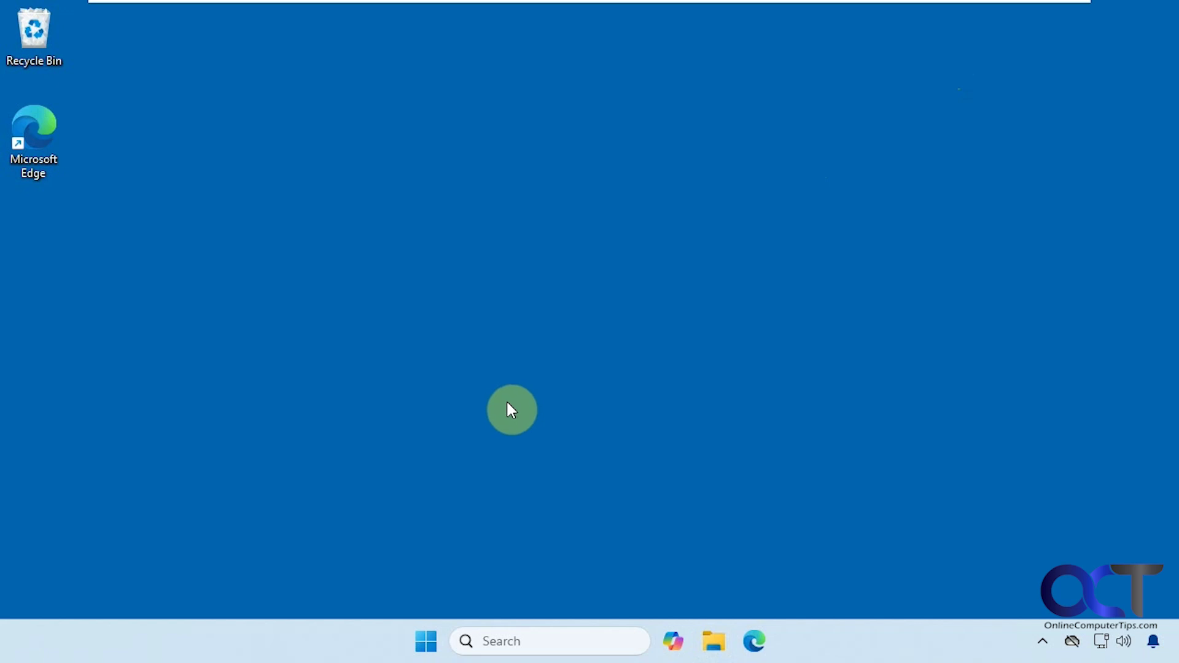
Open Sign-in options under Accounts in Settings to view Windows Hello and additional settings
{"action": "left_click", "coordinate": [429, 641]}
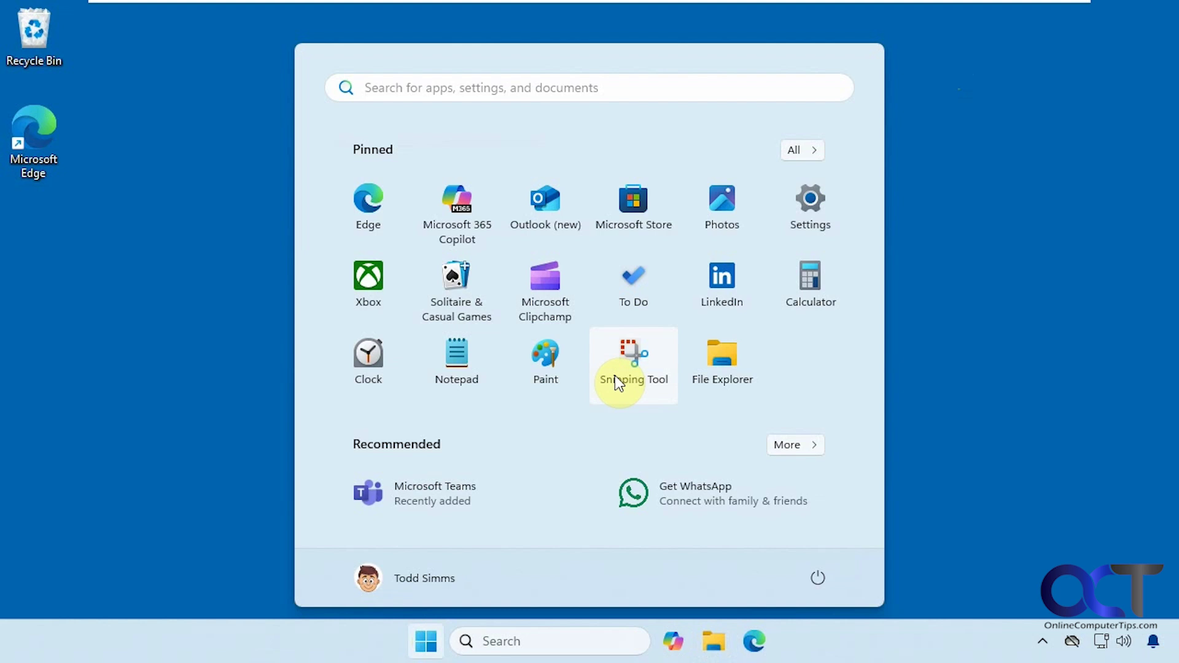
{"action": "left_click", "coordinate": [799, 220]}
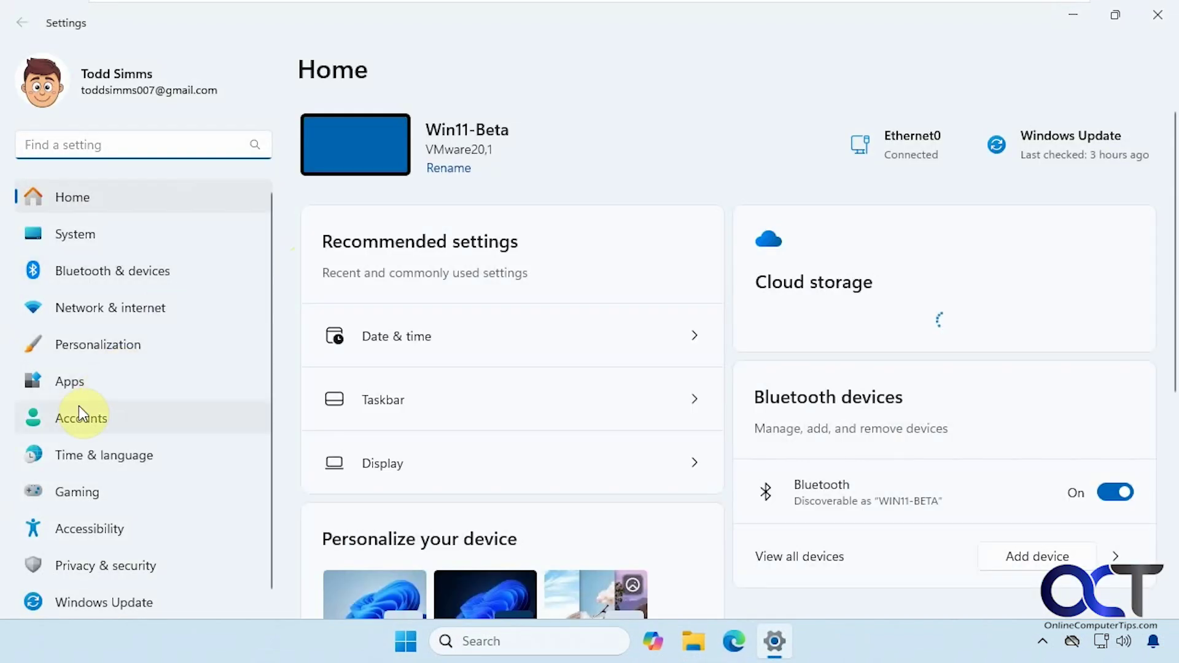
{"action": "left_click", "coordinate": [81, 419]}
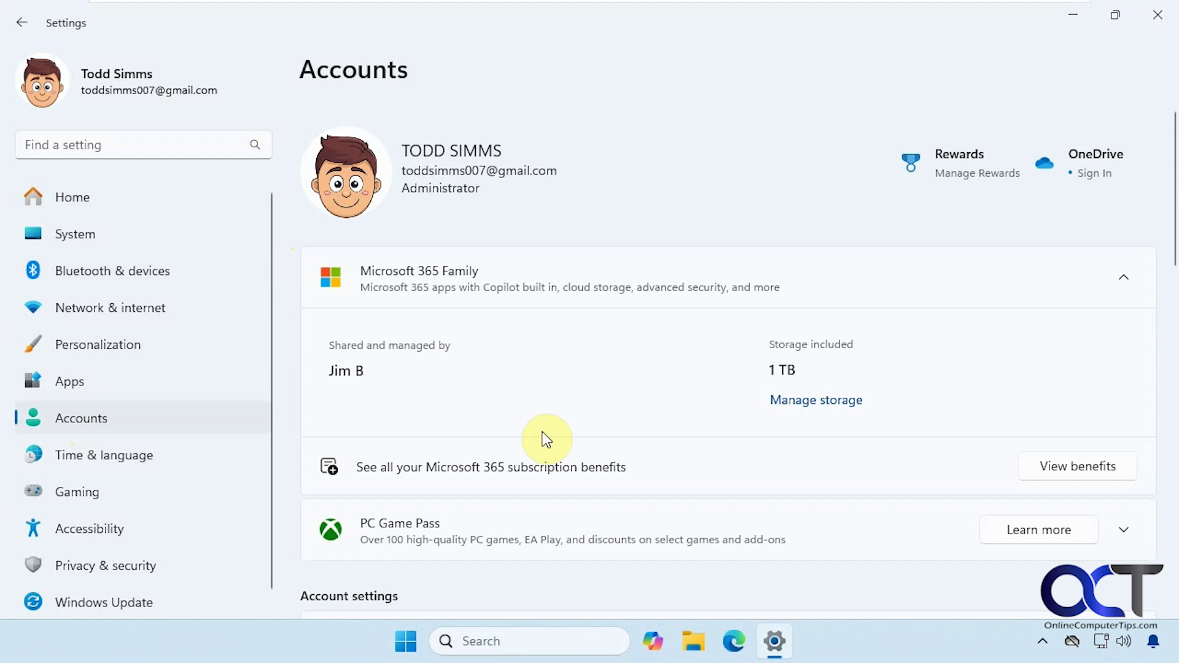
{"action": "scroll", "coordinate": [543, 434], "scroll_direction": "down", "scroll_amount": 3}
{"action": "scroll", "coordinate": [600, 502], "scroll_direction": "down", "scroll_amount": 2}
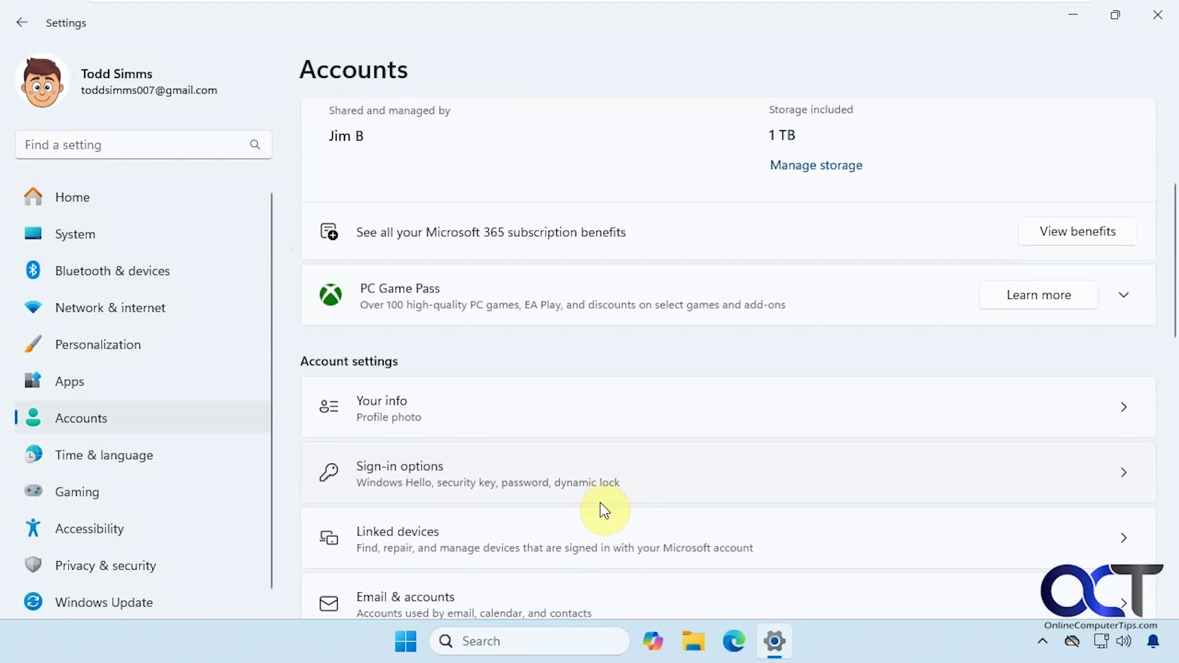
{"action": "left_click", "coordinate": [598, 479]}
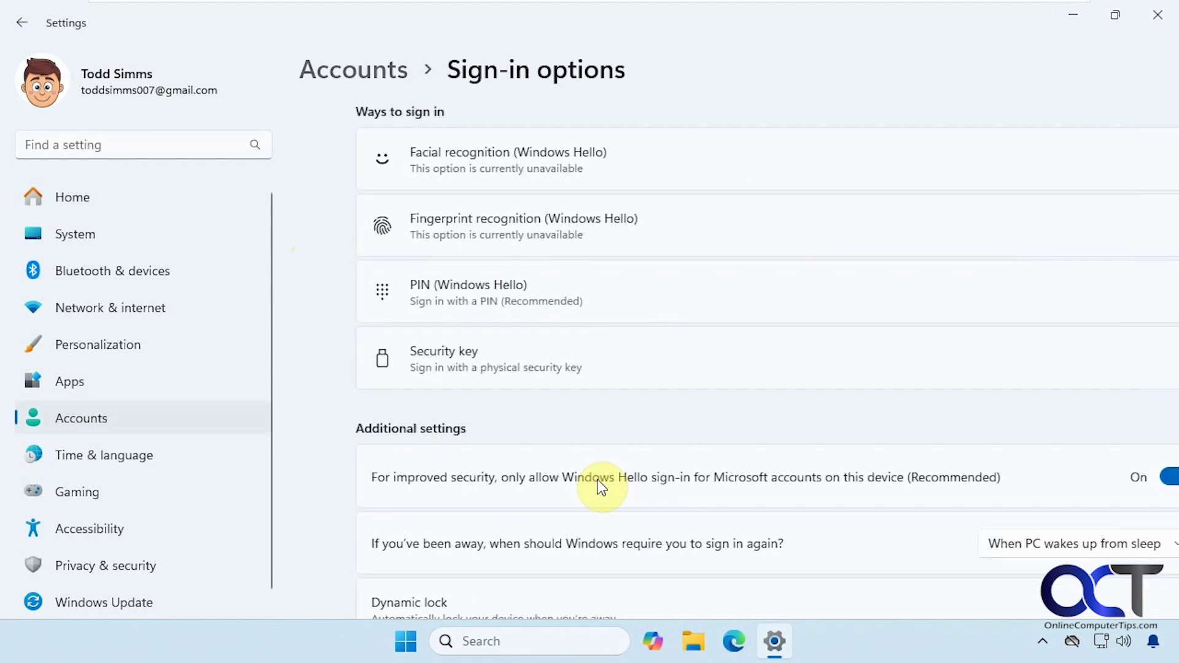
{"action": "scroll", "coordinate": [600, 480], "scroll_direction": "down", "scroll_amount": 3}
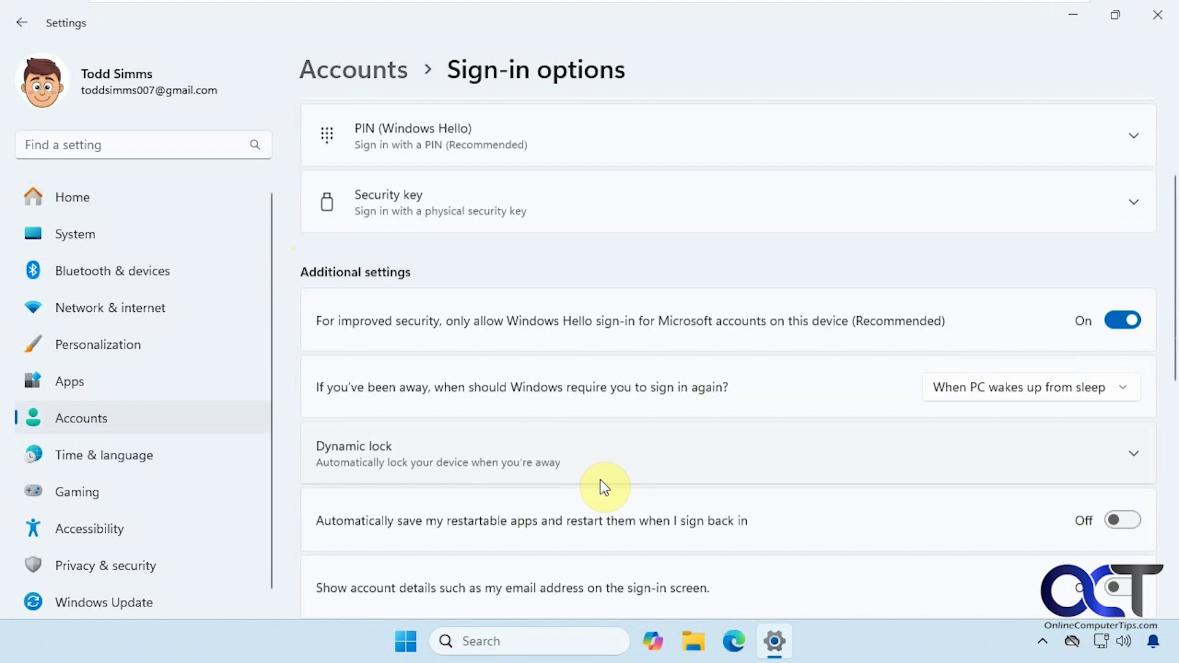
{"action": "scroll", "coordinate": [600, 480], "scroll_direction": "down", "scroll_amount": 2}
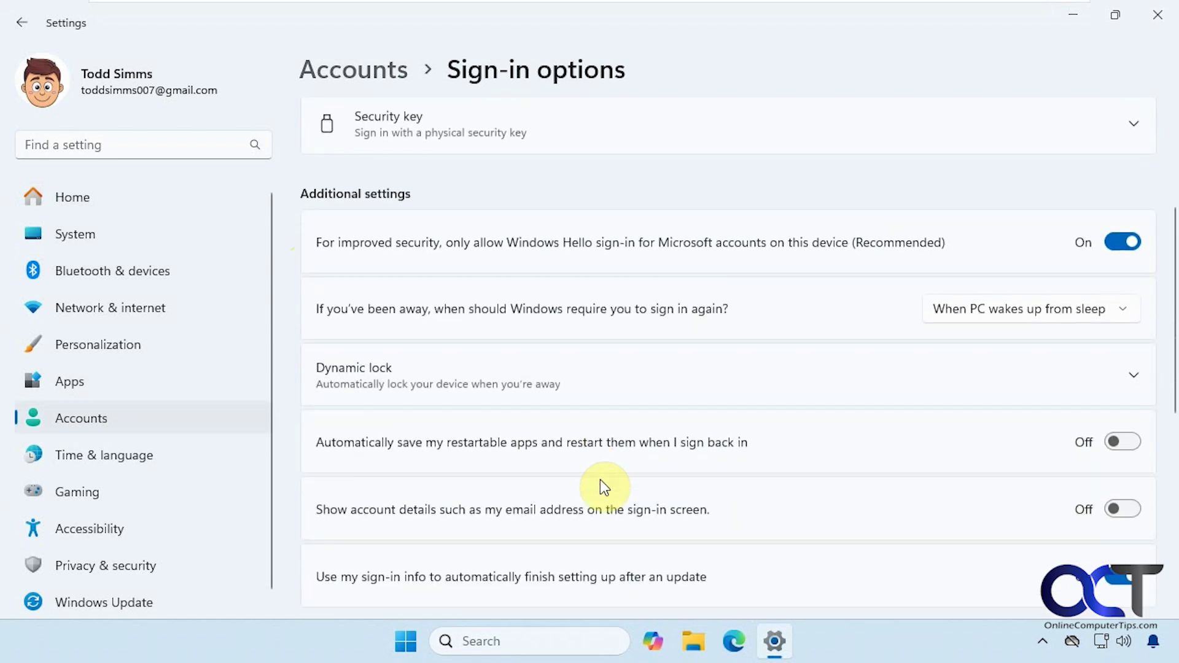
{"action": "scroll", "coordinate": [600, 480], "scroll_direction": "down", "scroll_amount": 2}
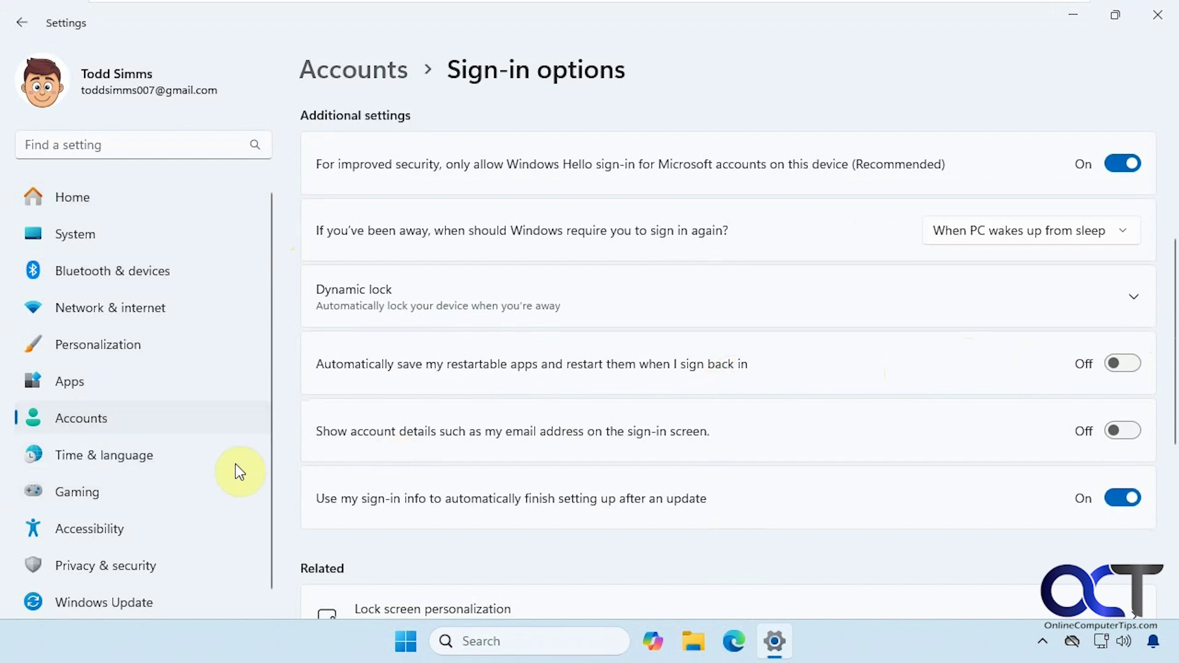
Open System > About and briefly select the OS build number 26120.3281
{"action": "left_click", "coordinate": [93, 237]}
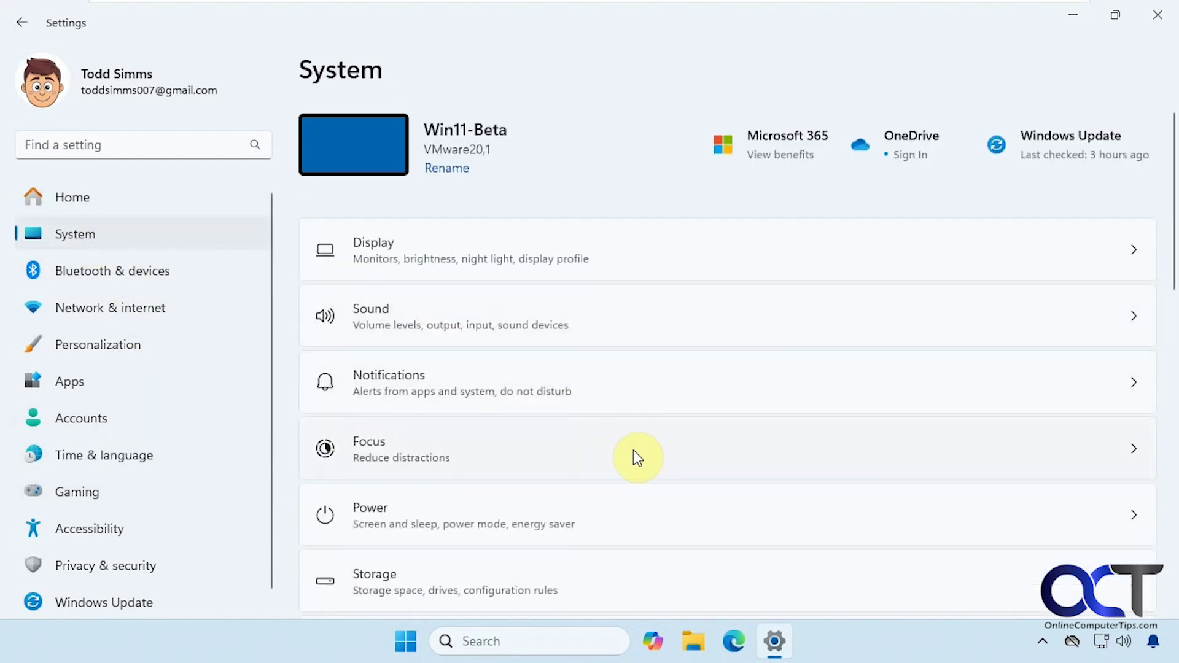
{"action": "scroll", "coordinate": [633, 450], "scroll_direction": "down", "scroll_amount": 3}
{"action": "scroll", "coordinate": [636, 455], "scroll_direction": "down", "scroll_amount": 2}
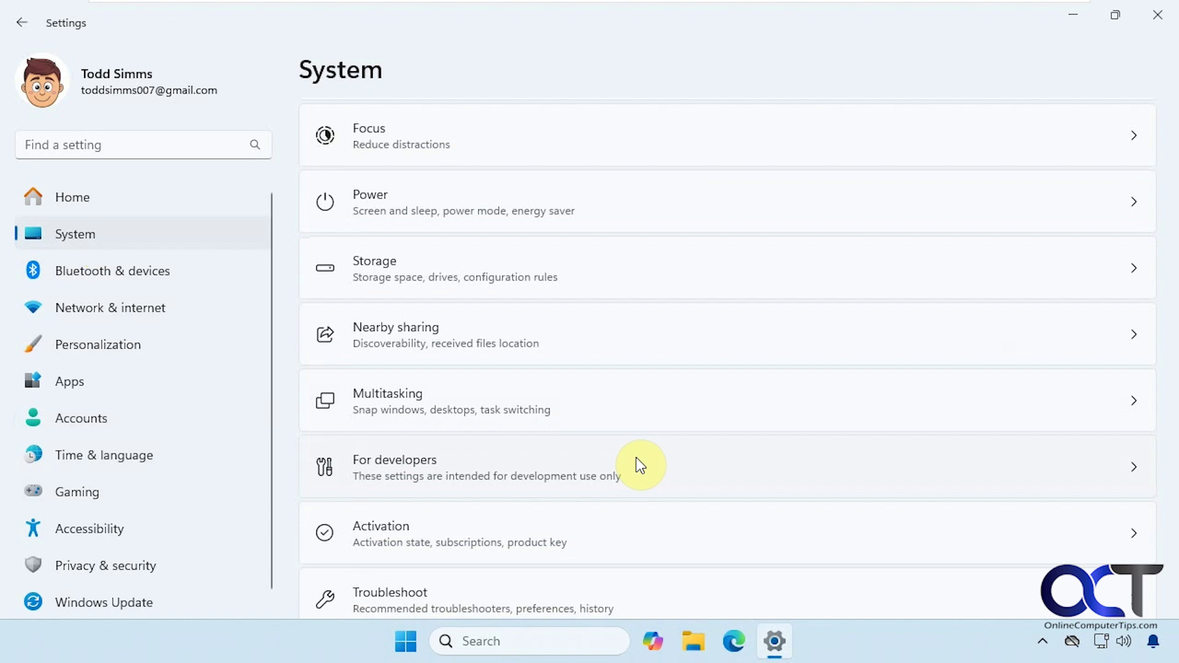
{"action": "scroll", "coordinate": [641, 465], "scroll_direction": "down", "scroll_amount": 3}
{"action": "scroll", "coordinate": [640, 465], "scroll_direction": "down", "scroll_amount": 1}
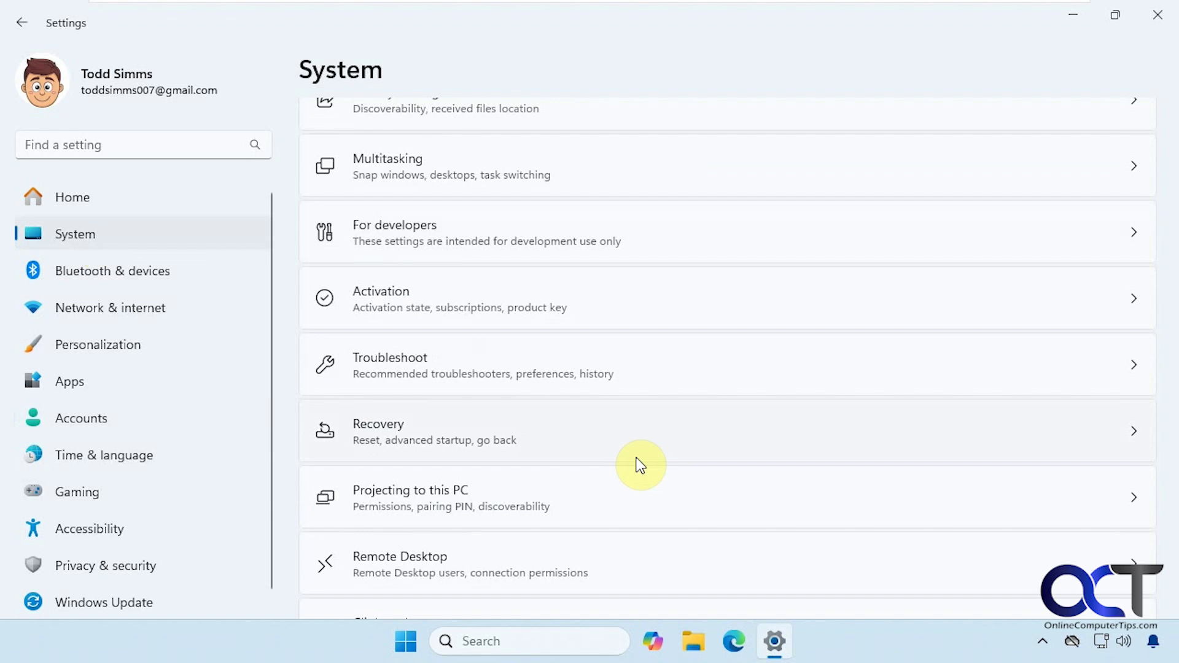
{"action": "scroll", "coordinate": [640, 464], "scroll_direction": "down", "scroll_amount": 2}
{"action": "scroll", "coordinate": [641, 464], "scroll_direction": "down", "scroll_amount": 3}
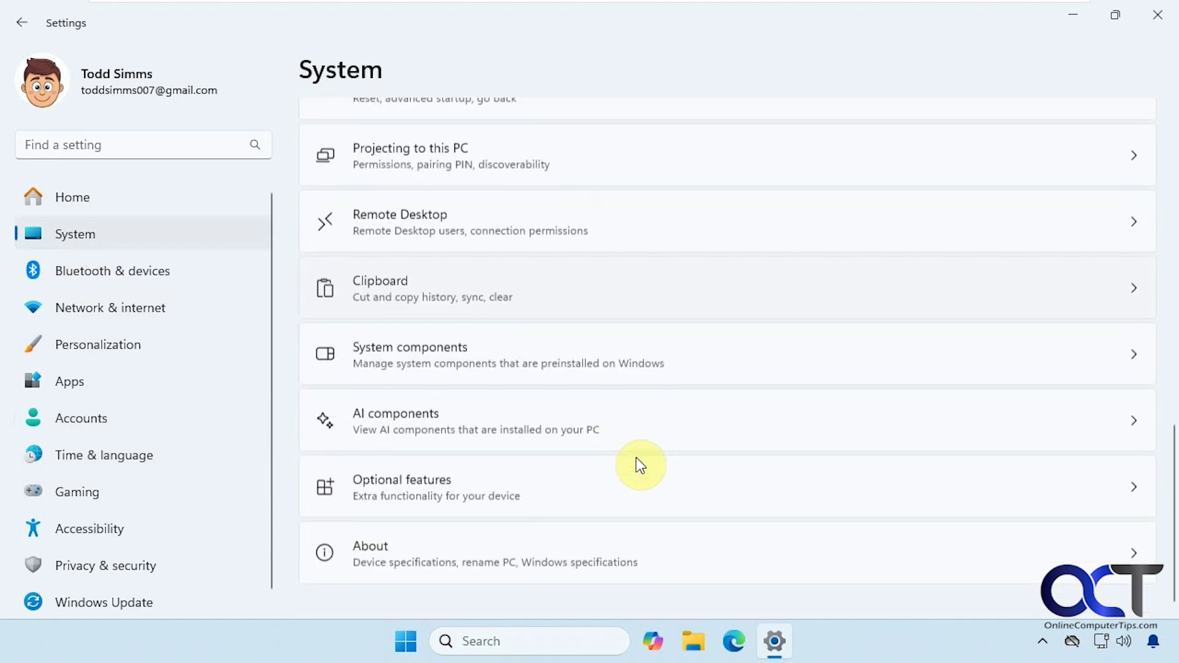
{"action": "left_click", "coordinate": [605, 558]}
{"action": "scroll", "coordinate": [605, 557], "scroll_direction": "down", "scroll_amount": 3}
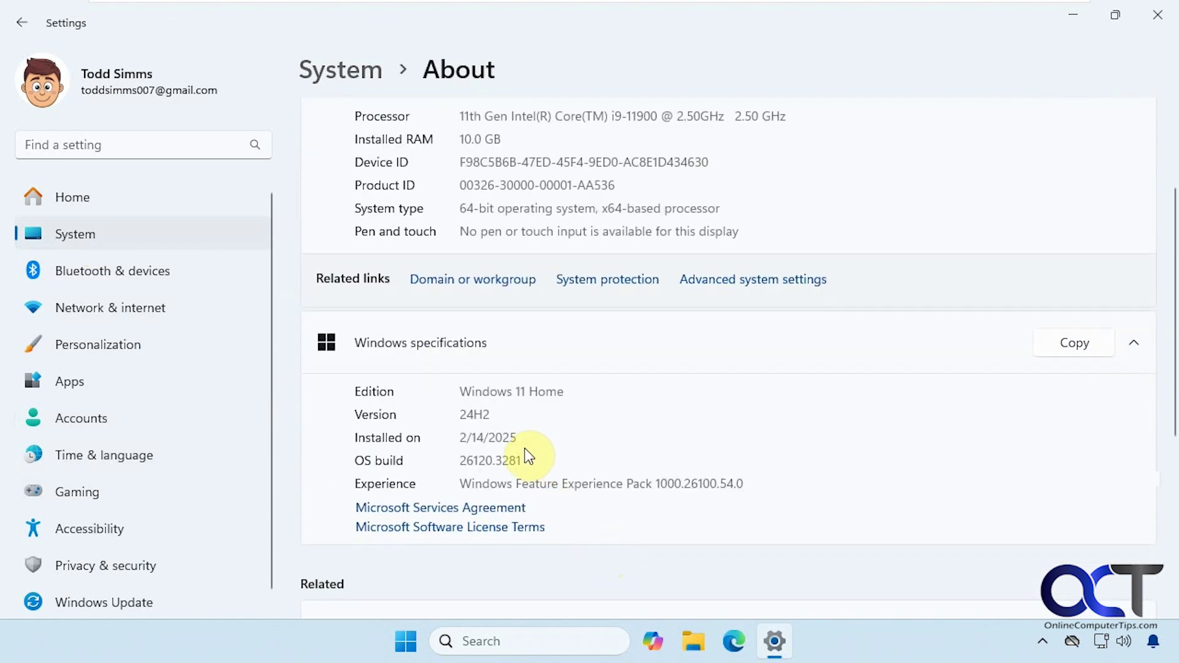
{"action": "left_click_drag", "start_coordinate": [522, 460], "coordinate": [455, 457]}
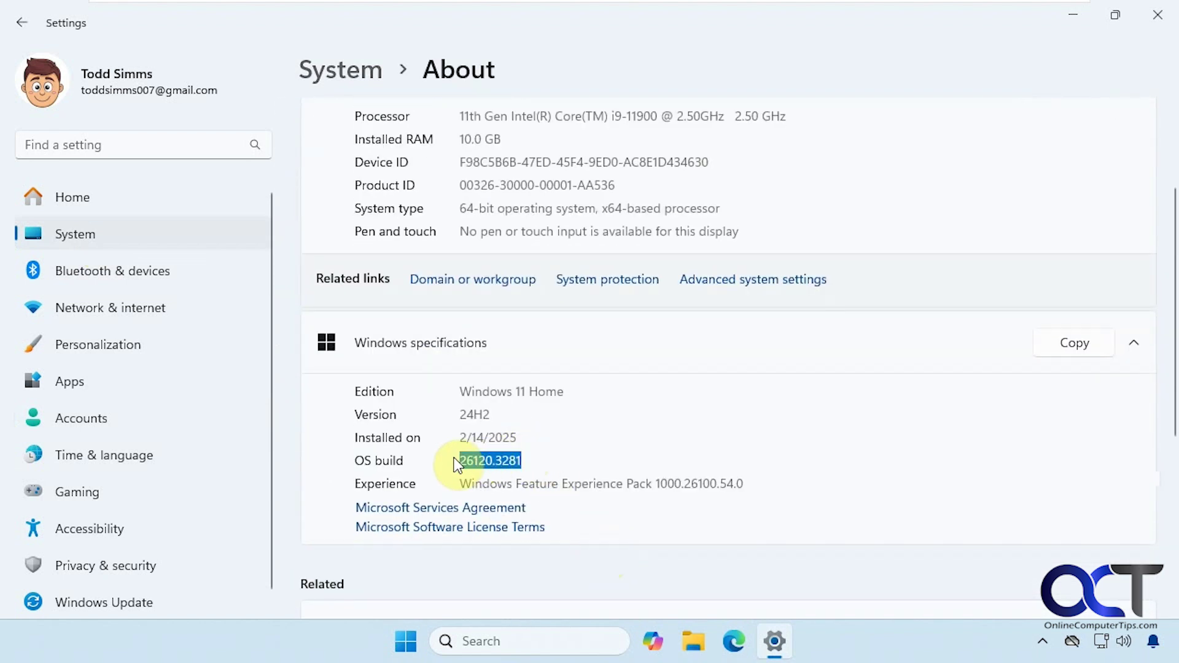
{"action": "left_click", "coordinate": [543, 450]}
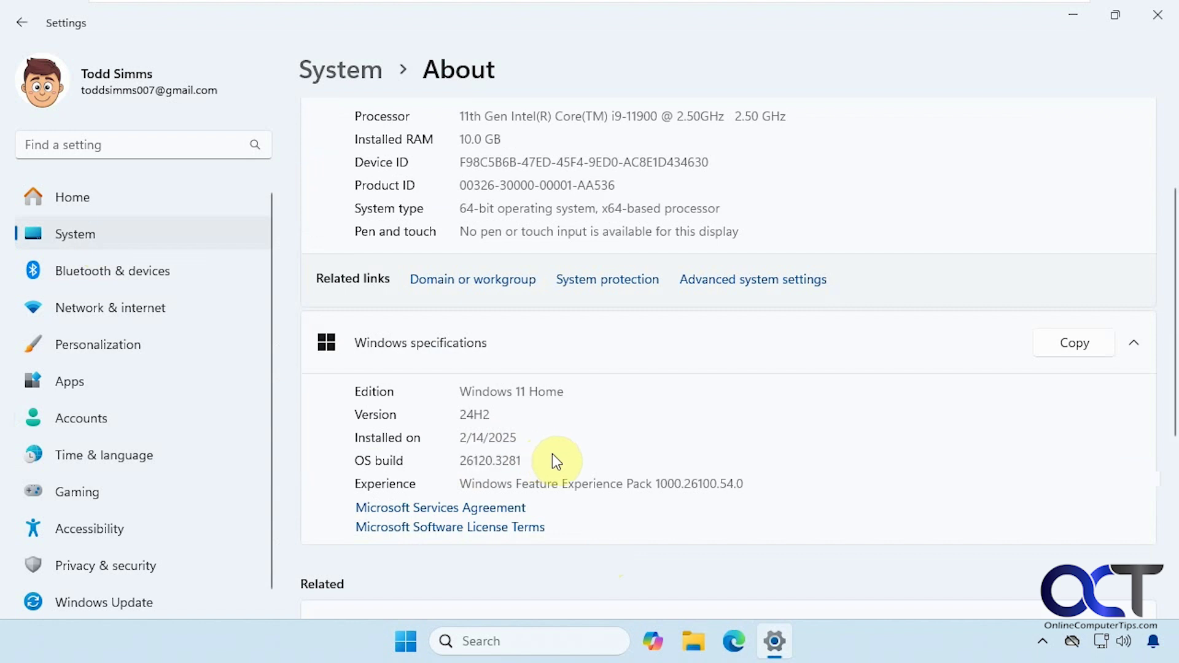
{"action": "left_click", "coordinate": [693, 641]}
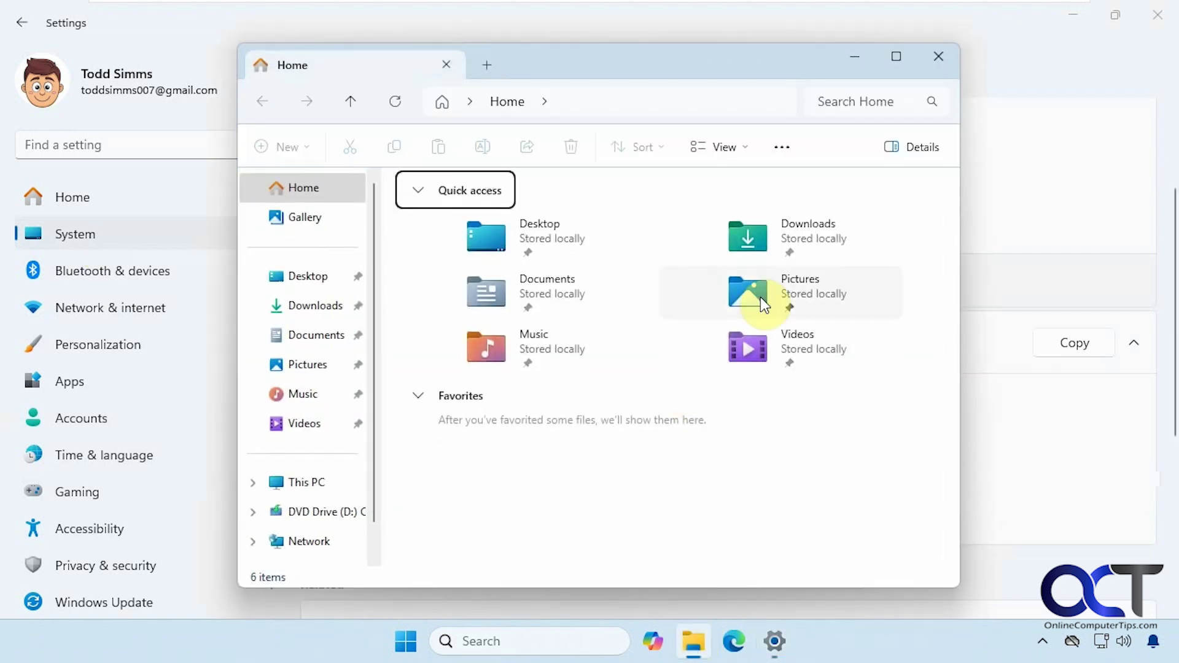
{"action": "left_click", "coordinate": [782, 148]}
{"action": "left_click", "coordinate": [721, 350]}
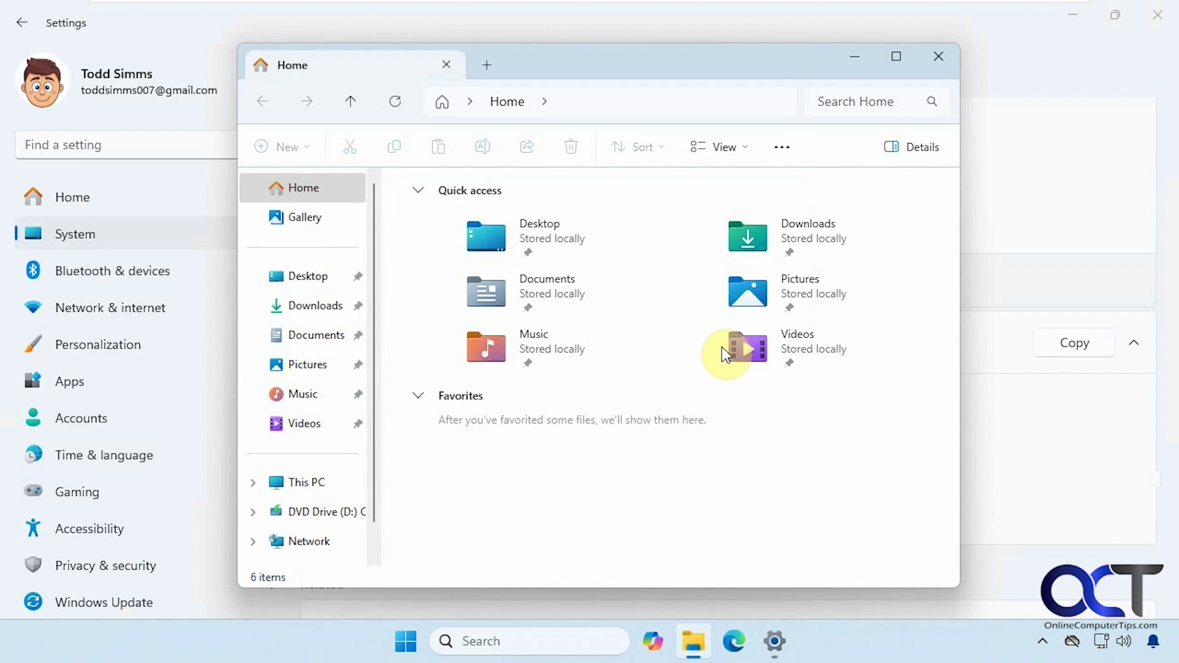
{"action": "left_click", "coordinate": [329, 217]}
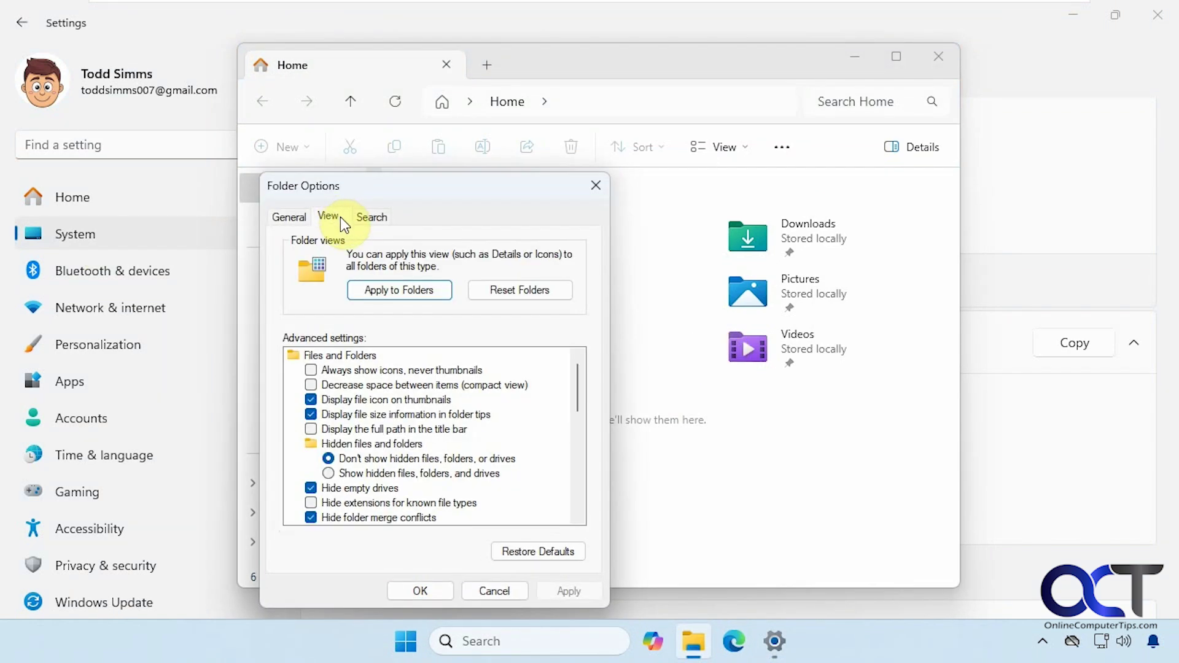
{"action": "scroll", "coordinate": [490, 460], "scroll_direction": "down", "scroll_amount": 1}
{"action": "scroll", "coordinate": [491, 460], "scroll_direction": "down", "scroll_amount": 1}
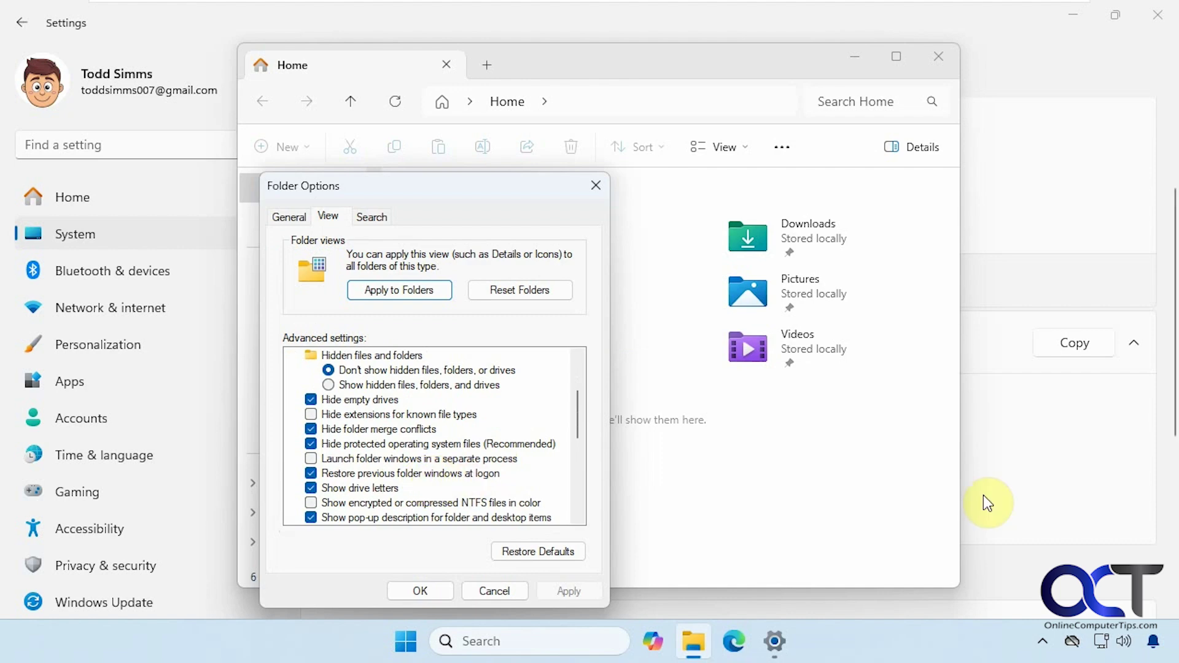
{"action": "left_click", "coordinate": [1007, 569]}
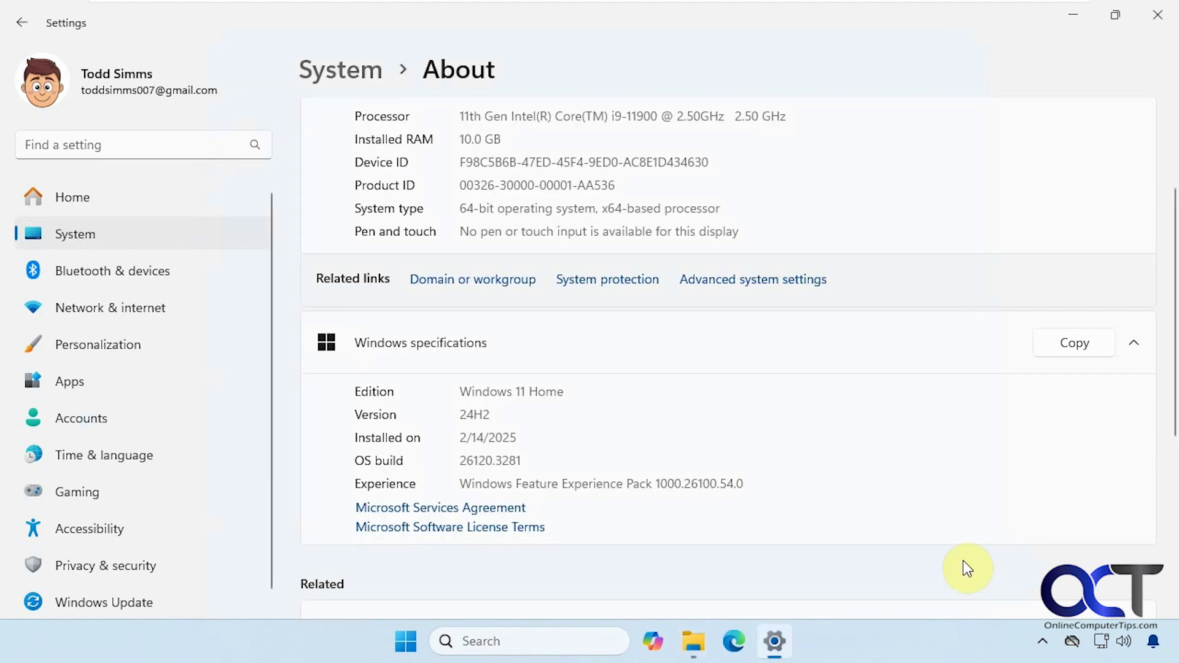
Go back to Accounts > Sign-in options to view the Windows Hello and additional settings
{"action": "left_click", "coordinate": [82, 412]}
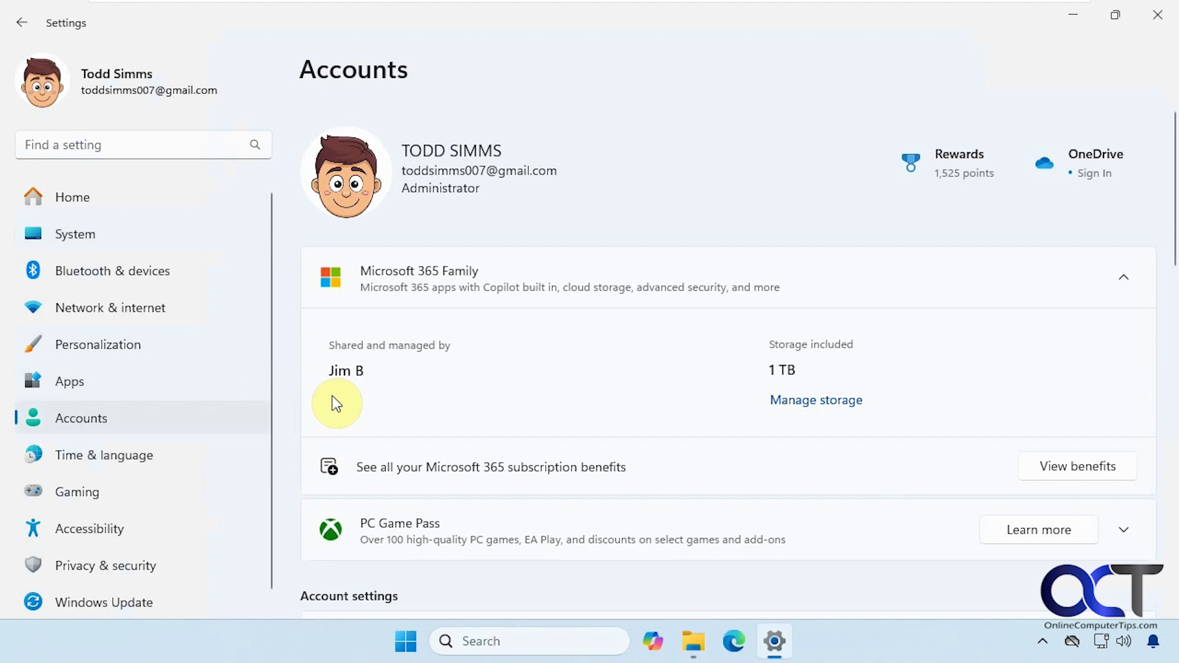
{"action": "scroll", "coordinate": [565, 480], "scroll_direction": "down", "scroll_amount": 3}
{"action": "scroll", "coordinate": [565, 480], "scroll_direction": "down", "scroll_amount": 2}
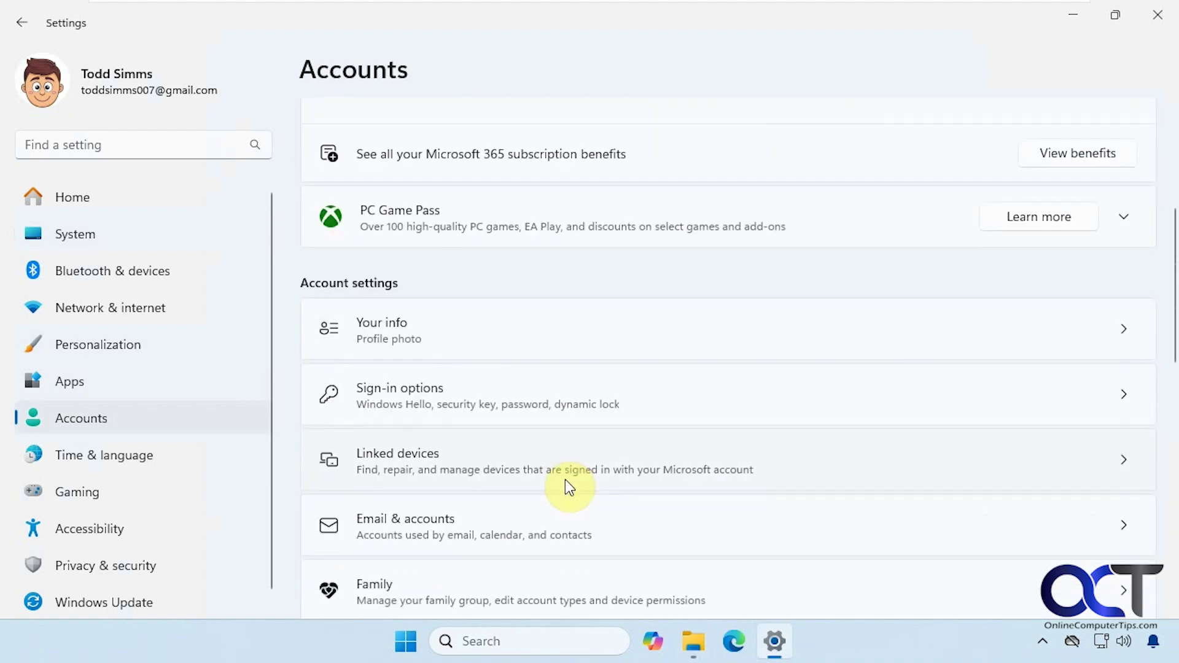
{"action": "left_click", "coordinate": [555, 402]}
{"action": "scroll", "coordinate": [603, 438], "scroll_direction": "down", "scroll_amount": 2}
{"action": "scroll", "coordinate": [654, 458], "scroll_direction": "down", "scroll_amount": 2}
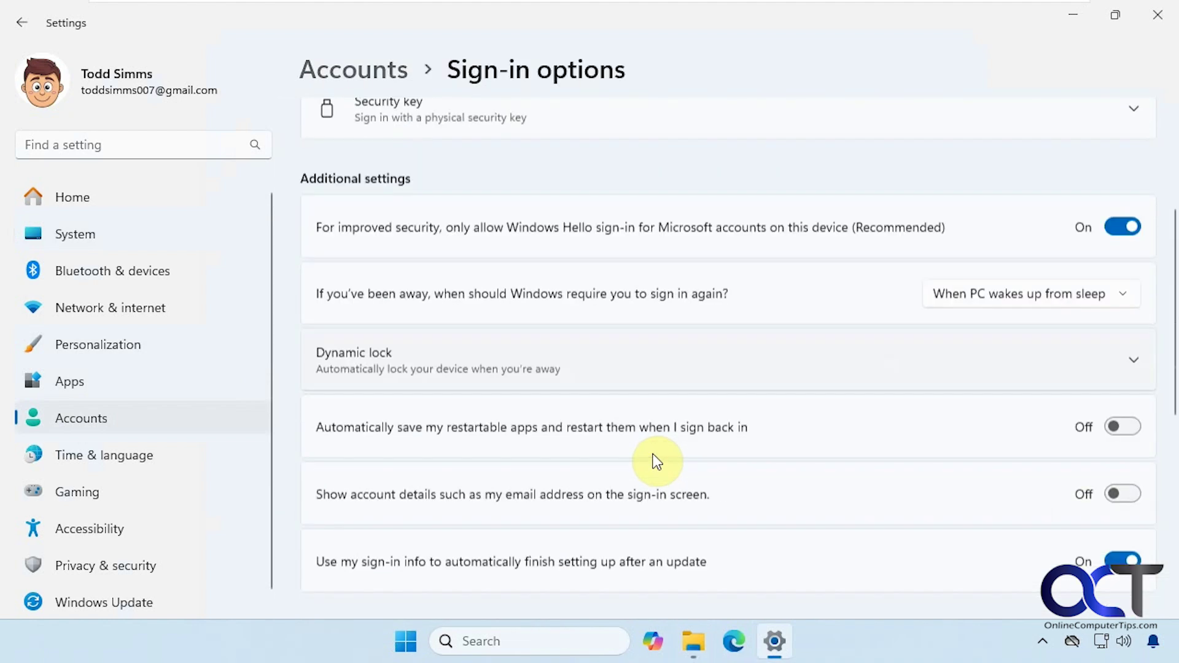
{"action": "scroll", "coordinate": [654, 458], "scroll_direction": "down", "scroll_amount": 1}
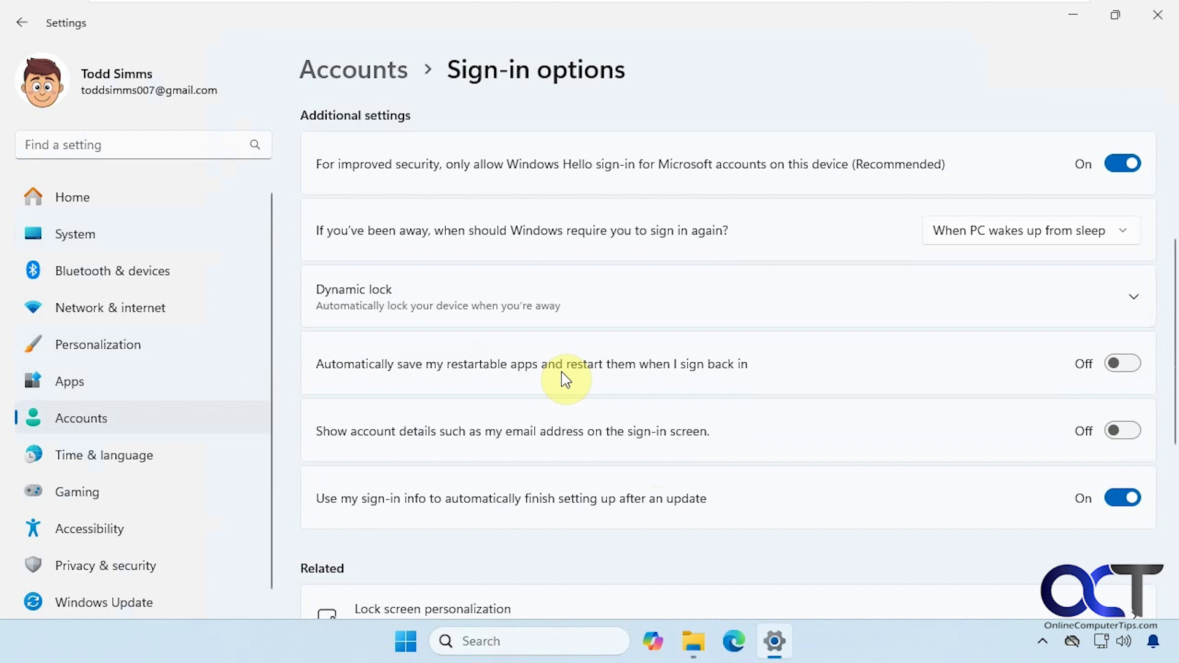